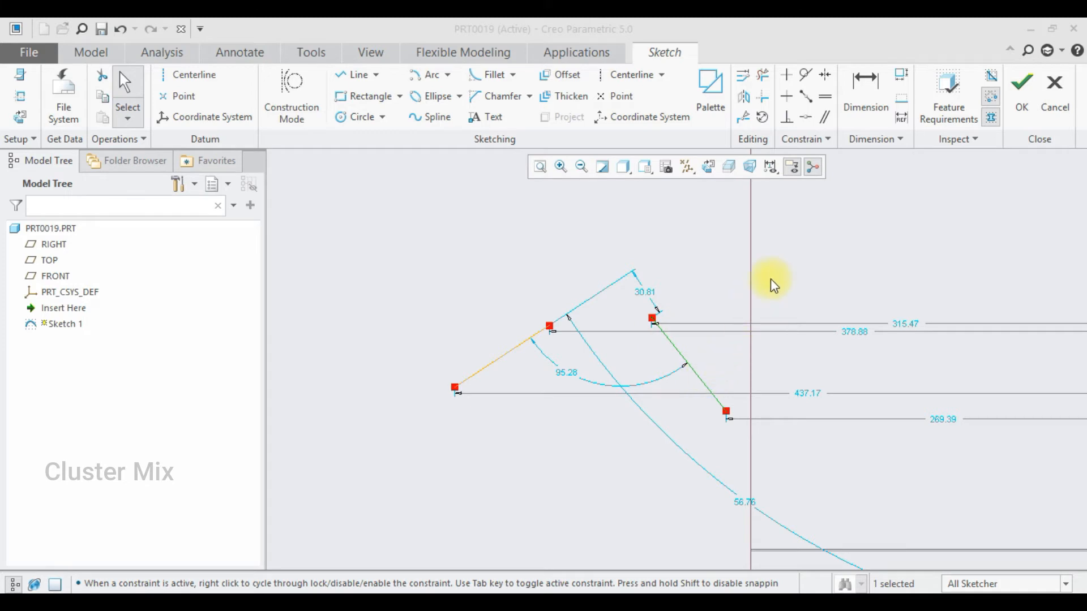
# Dimension the lengths of the two separate slanted lines
pyautogui.click(868, 97)
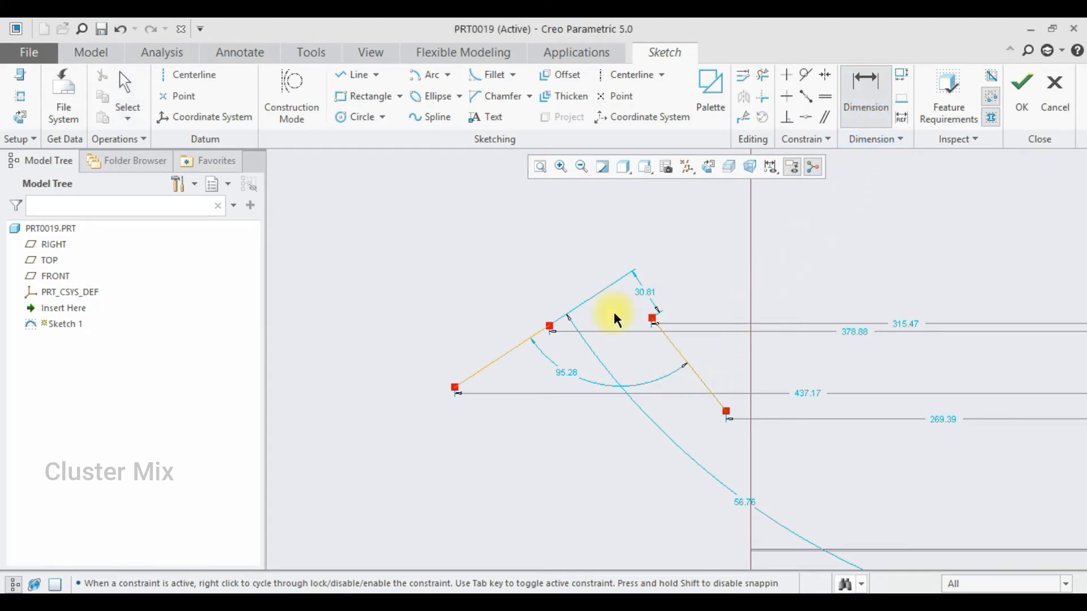
pyautogui.click(491, 364)
pyautogui.middleClick(464, 316)
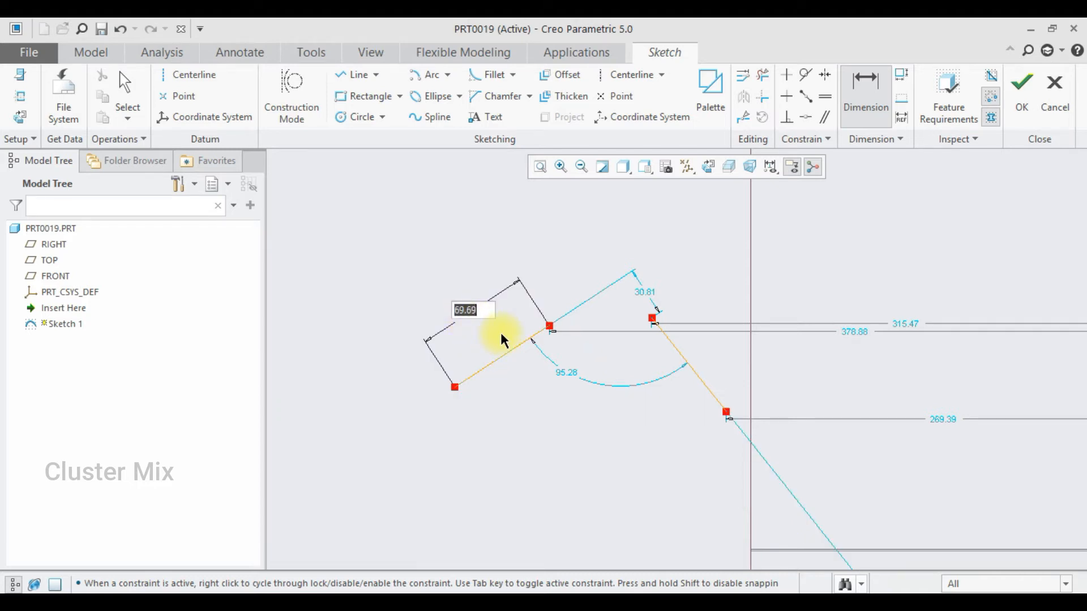
pyautogui.press('Return')
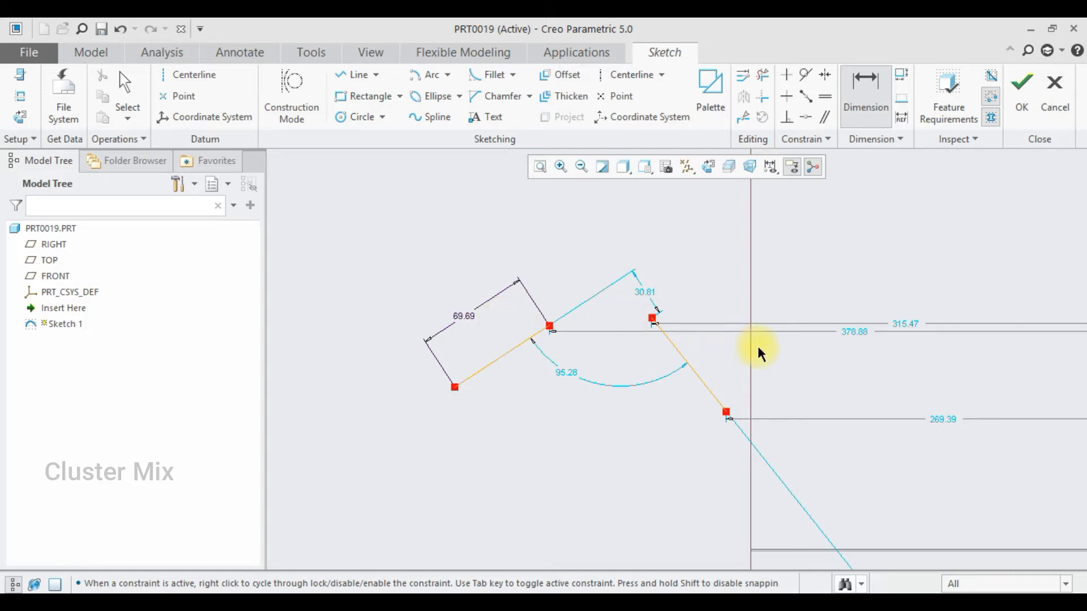
pyautogui.middleClick(736, 341)
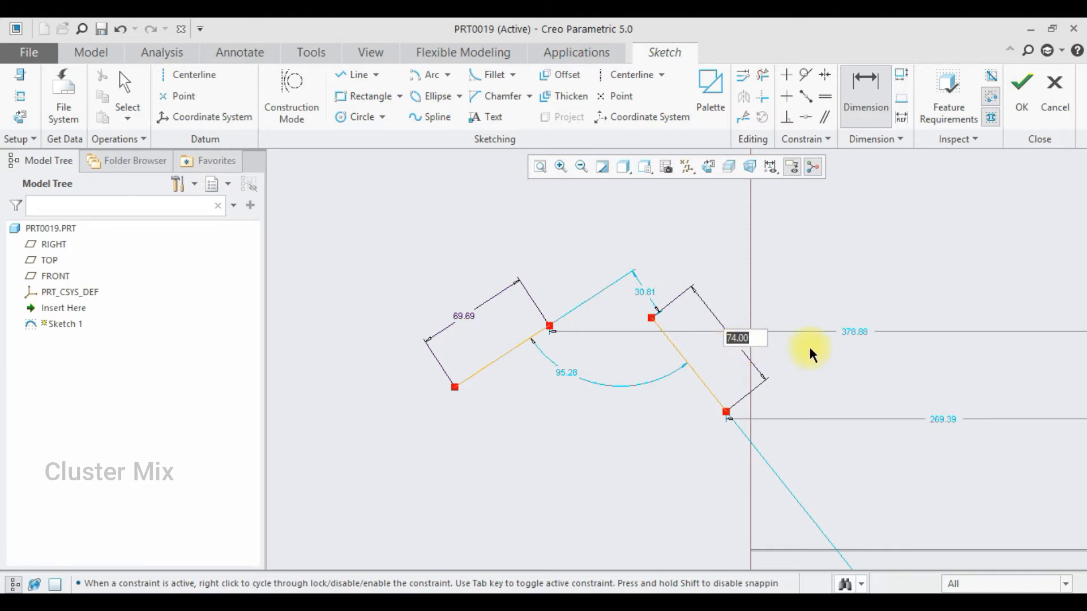
pyautogui.press('Return')
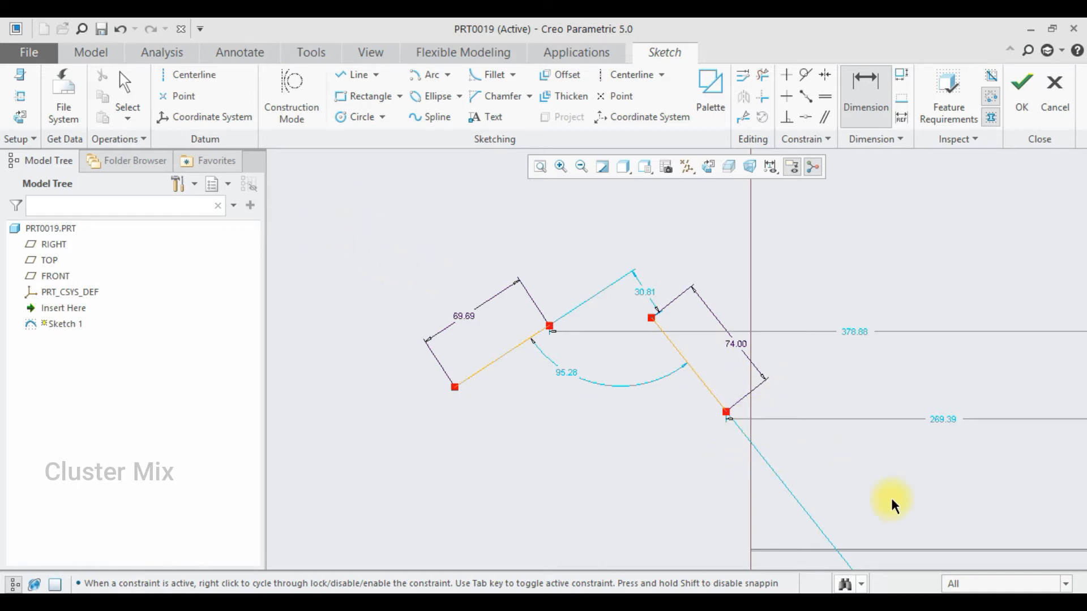
# Delete both slanted lines together with all their dimensions
pyautogui.middleClick(334, 251)
pyautogui.moveTo(343, 206)
pyautogui.mouseDown()
pyautogui.moveTo(854, 433)
pyautogui.moveTo(932, 456)
pyautogui.mouseUp()
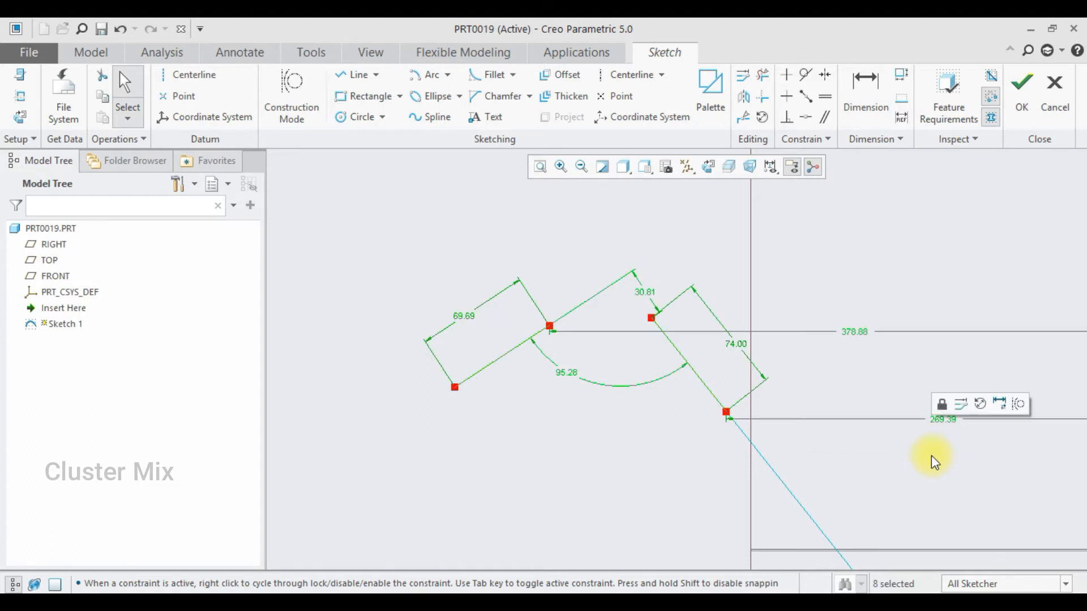
pyautogui.press('Delete')
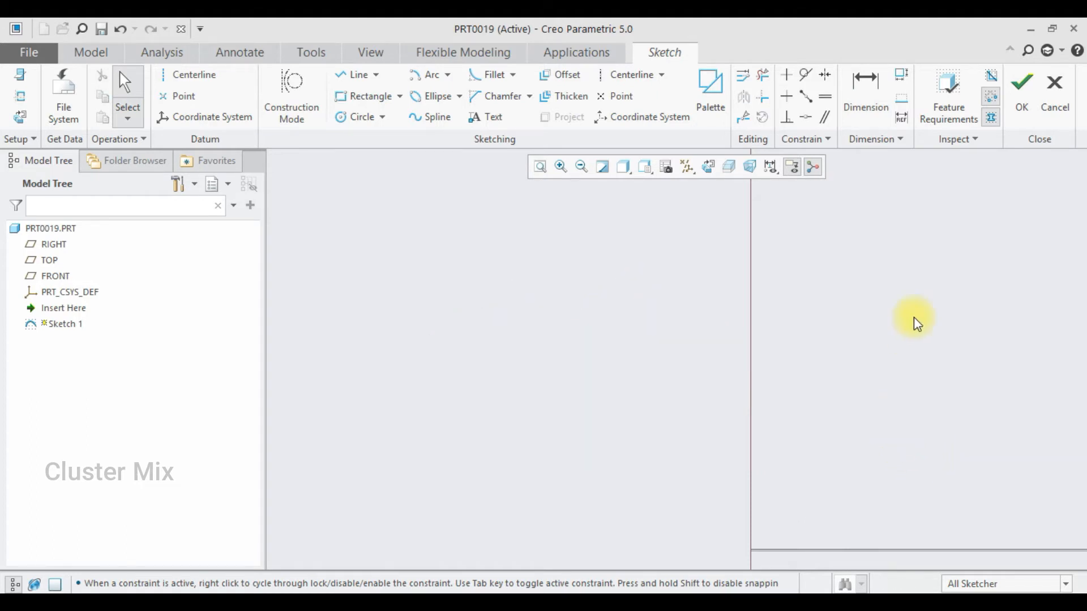
# Sketch a rectangle about 147 wide and 95 high, left of the vertical reference line
pyautogui.click(341, 95)
pyautogui.click(351, 242)
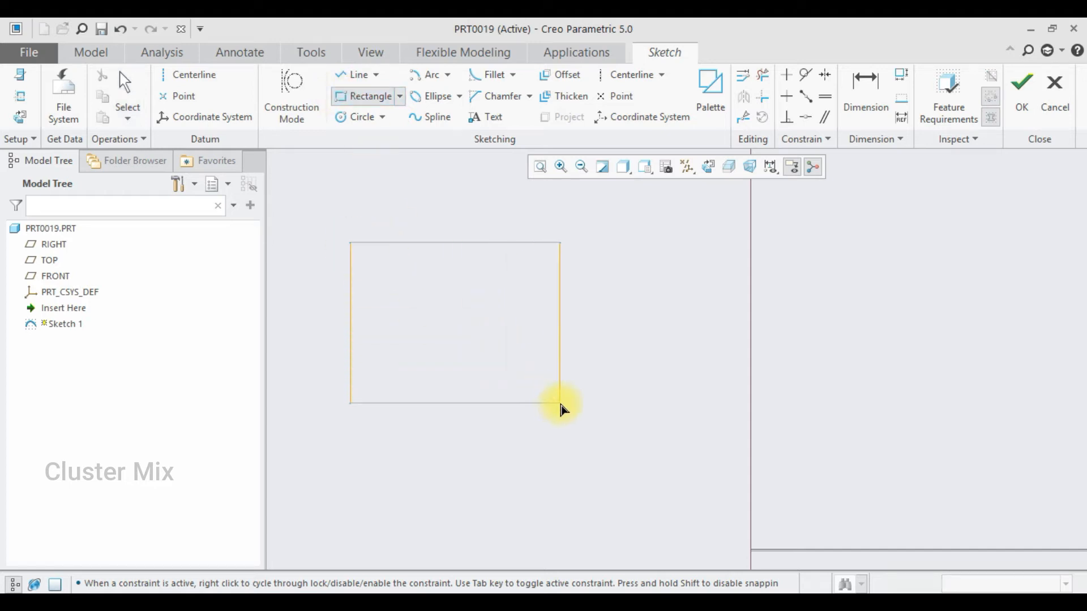
pyautogui.click(587, 395)
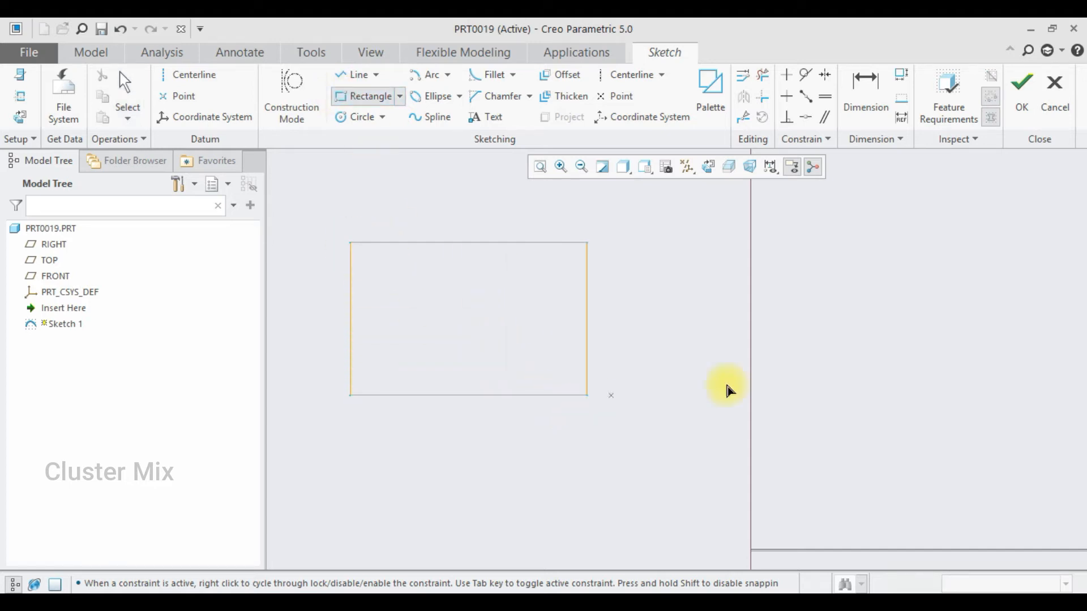
pyautogui.middleClick(687, 362)
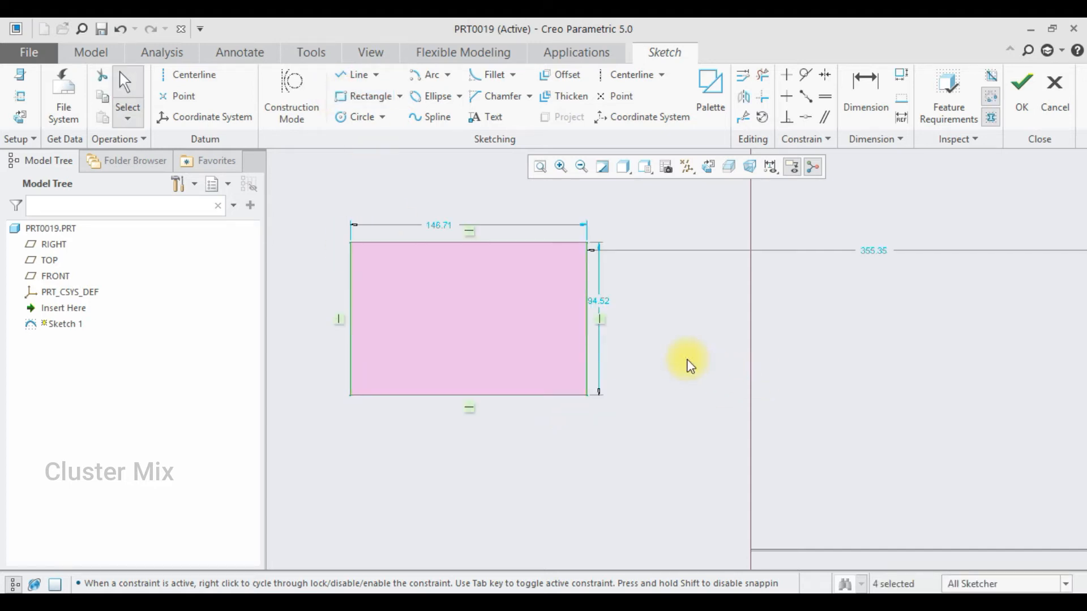
# Add a perimeter dimension of 500 to the rectangle, with its horizontal width as the varying dimension
pyautogui.click(902, 75)
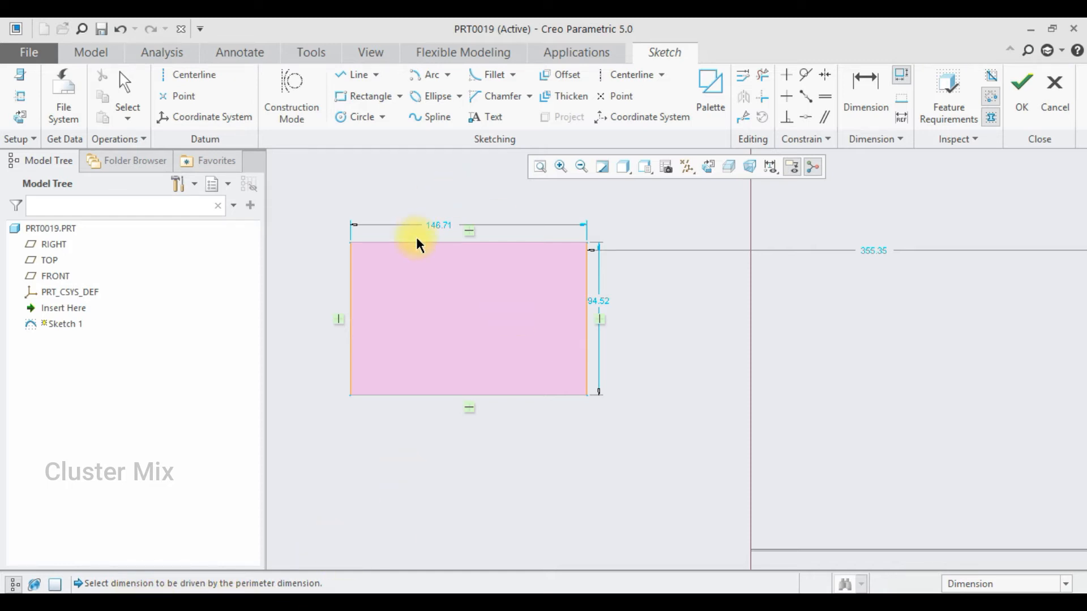
pyautogui.click(437, 229)
pyautogui.click(439, 226)
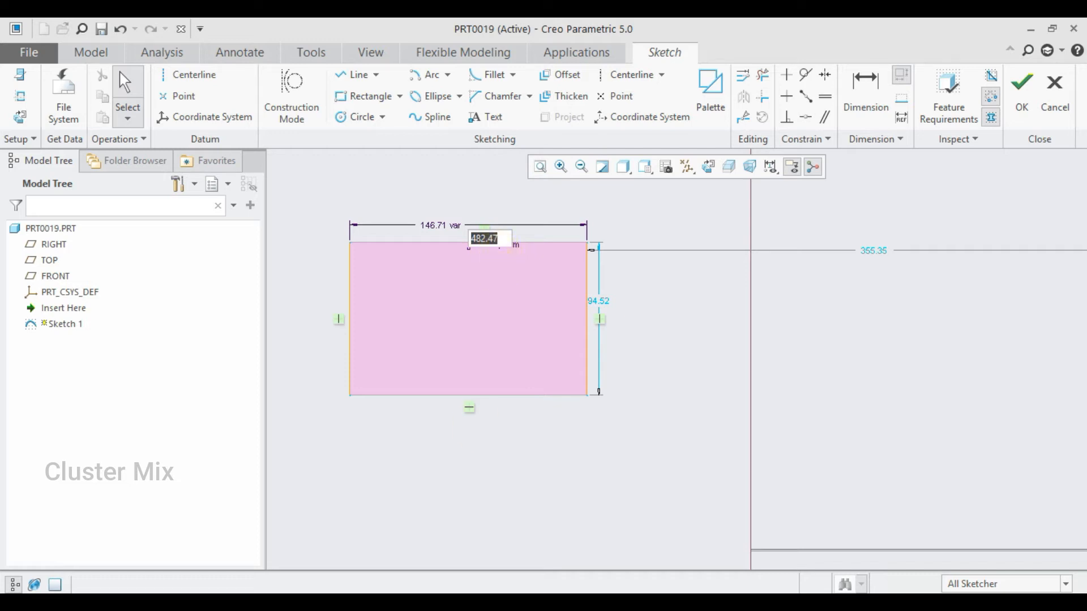
pyautogui.write('500')
pyautogui.press('Return')
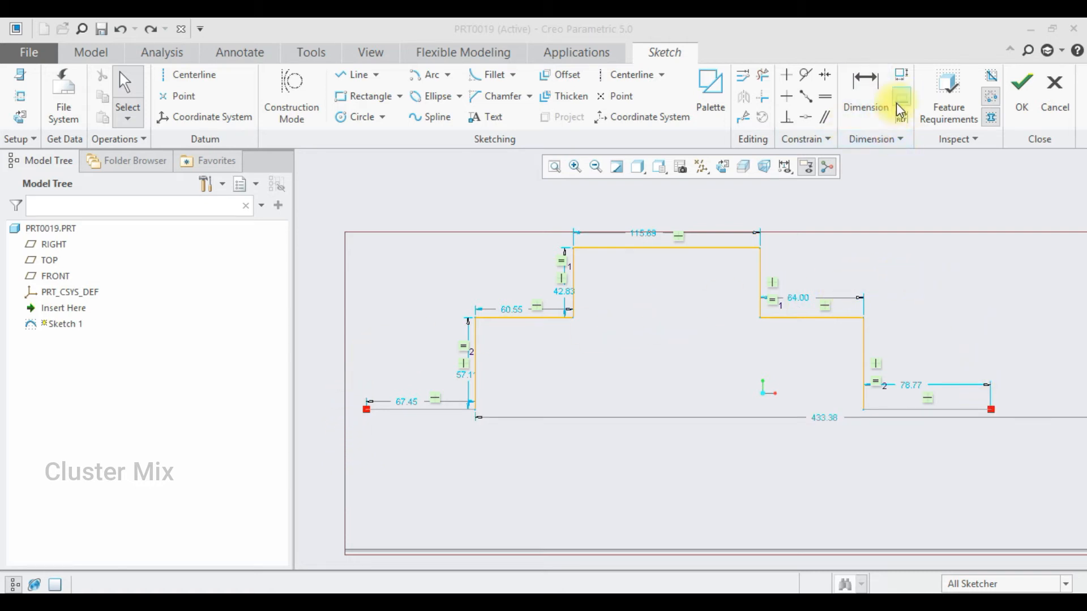
# Create a vertical ordinate baseline at the left endpoint of the stepped profile
pyautogui.click(898, 102)
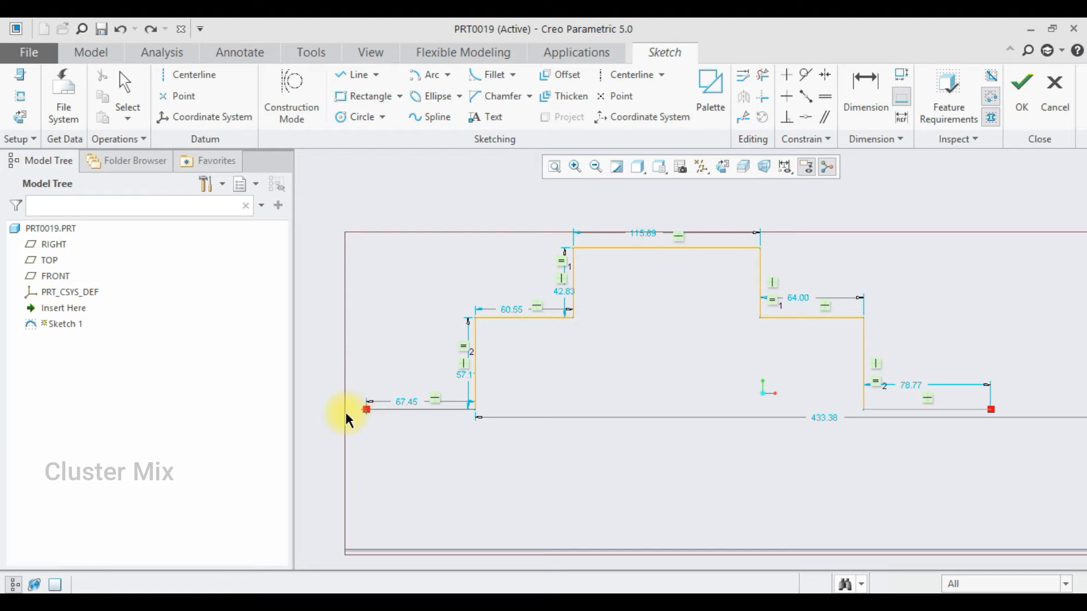
pyautogui.middleClick(304, 402)
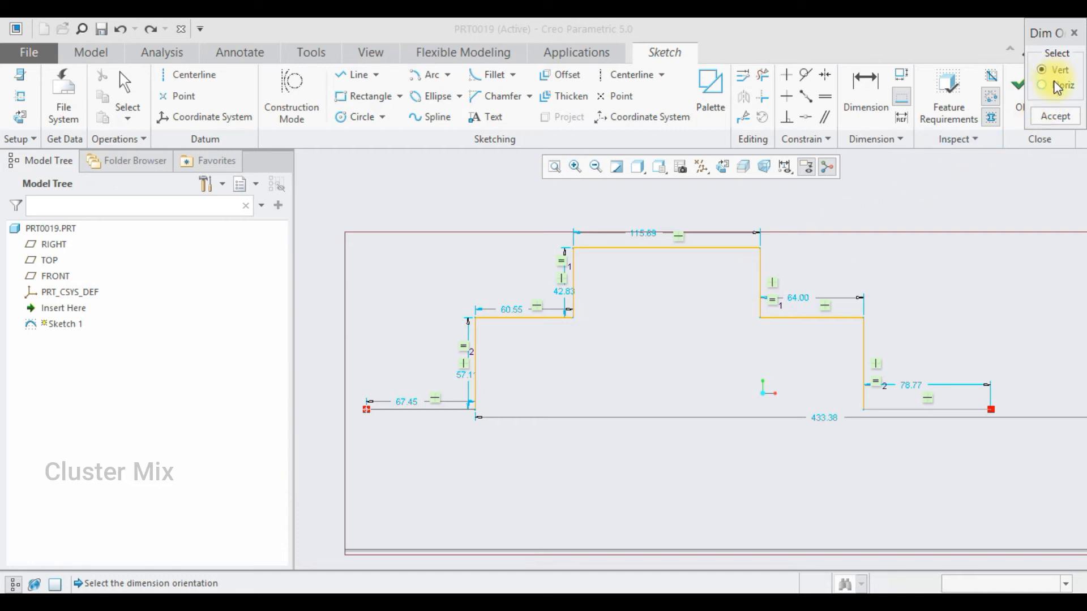
pyautogui.click(1056, 117)
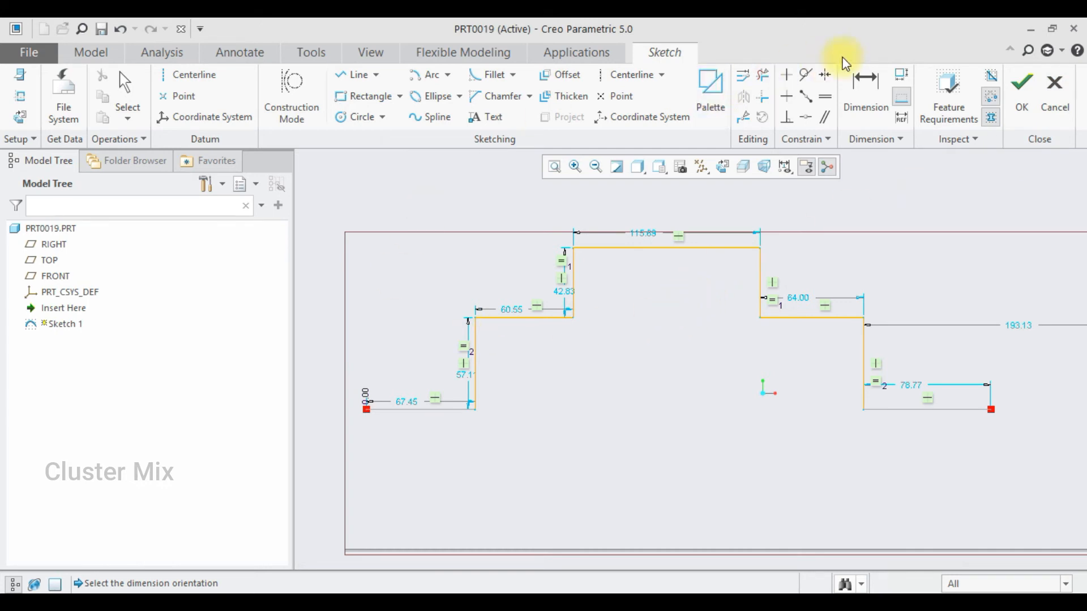
# Add ordinate dimensions from the vertical baseline to the base of the profile's first riser and to the base of its second riser
pyautogui.click(864, 91)
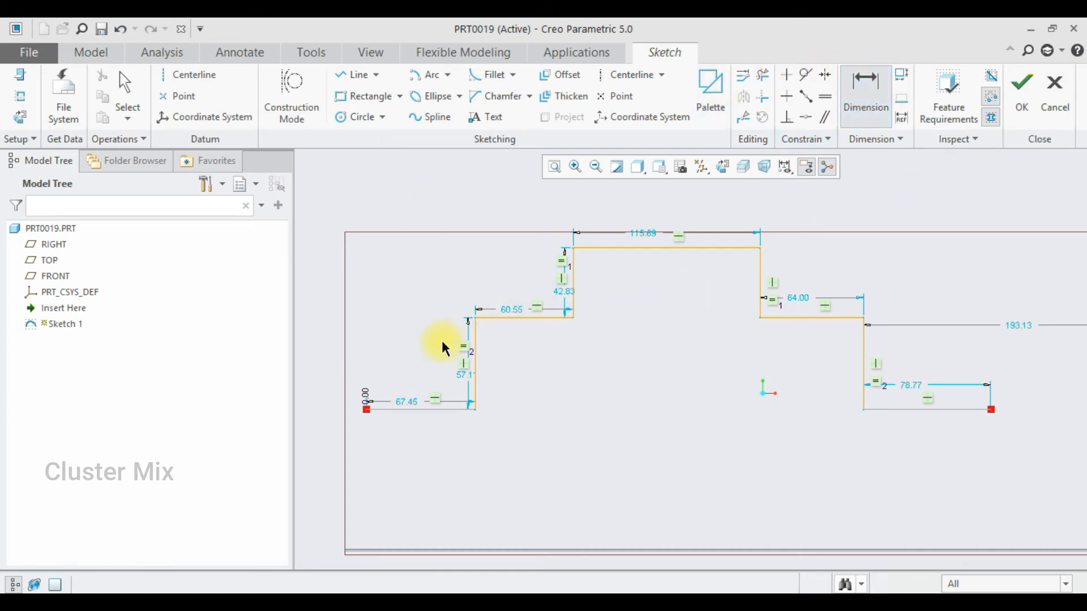
pyautogui.click(365, 402)
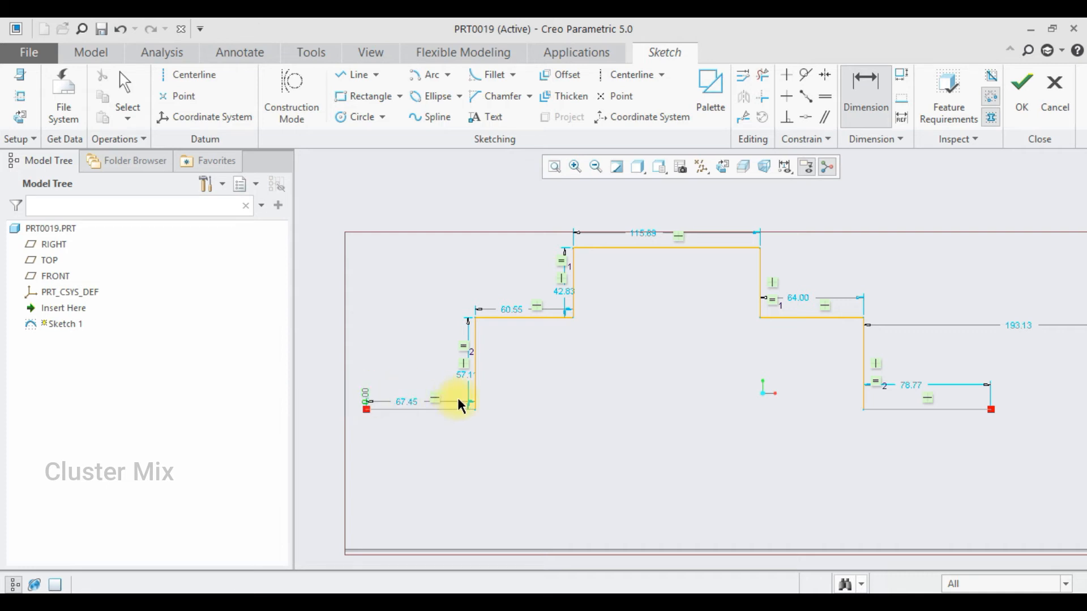
pyautogui.click(476, 403)
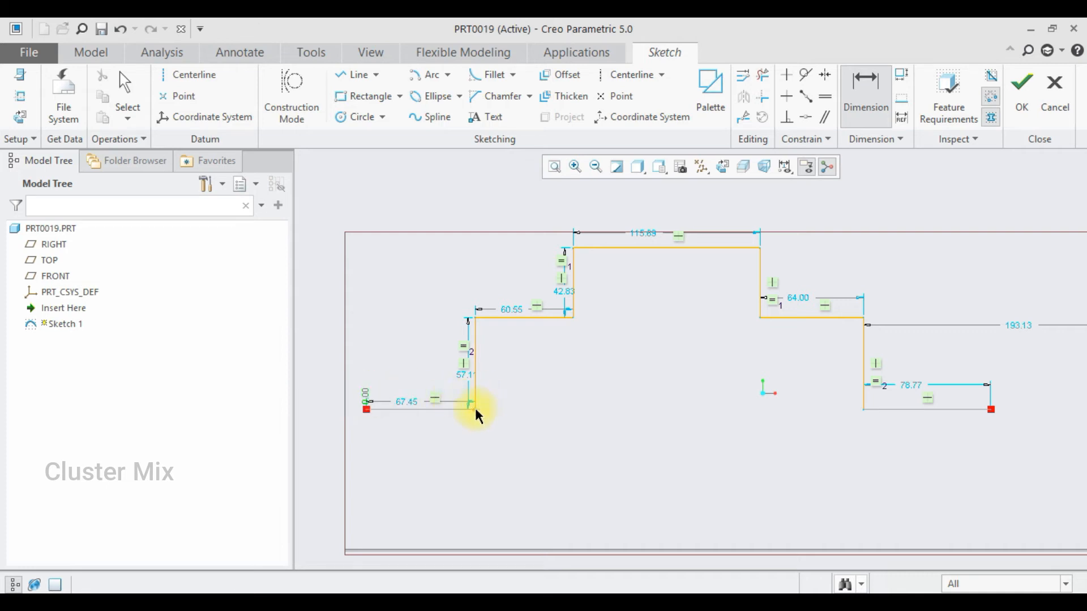
pyautogui.middleClick(475, 456)
pyautogui.press('Return')
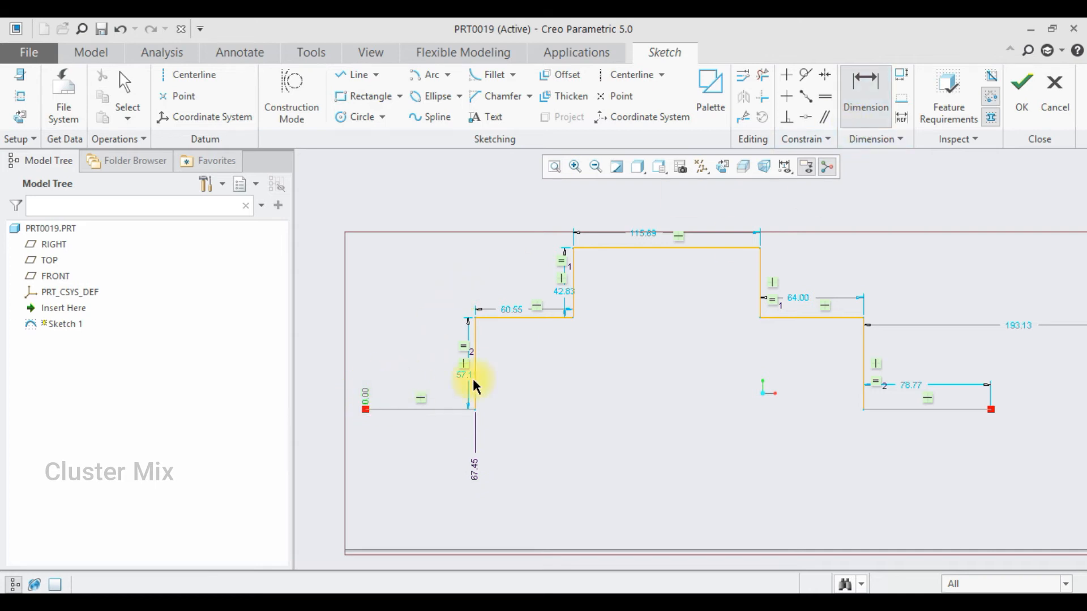
pyautogui.click(572, 317)
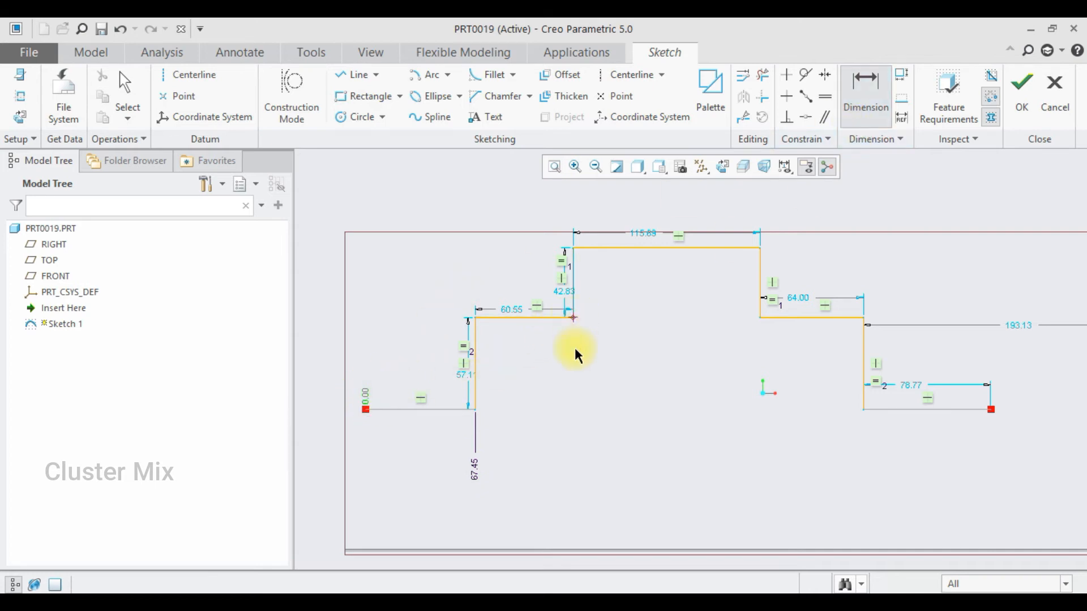
pyautogui.middleClick(569, 455)
pyautogui.press('Return')
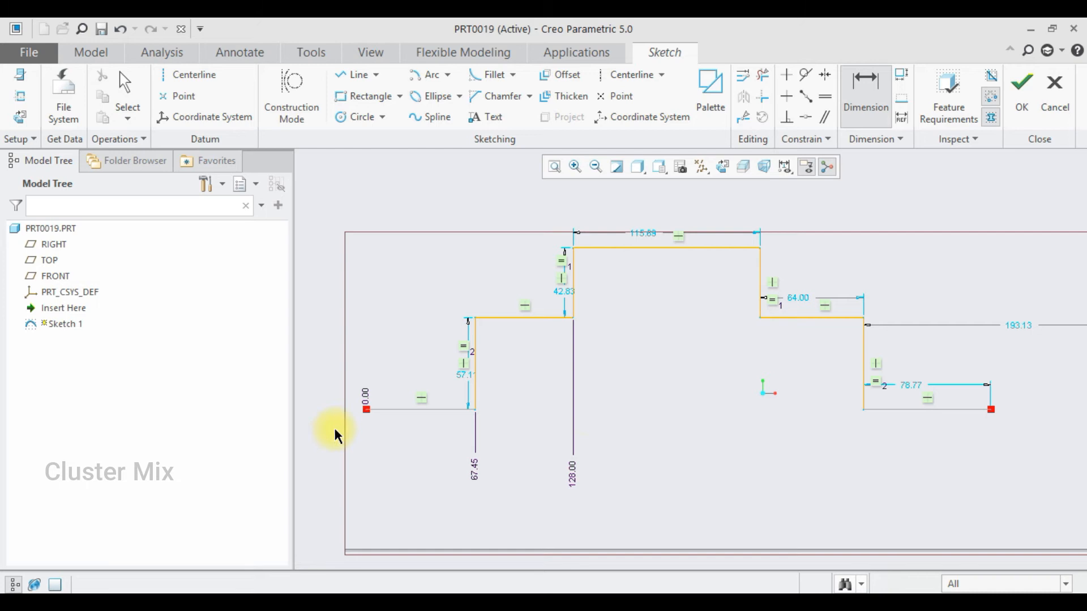
# Add ordinate dimensions from the vertical baseline to the bases of the profile's two right-hand risers and to its right endpoint
pyautogui.click(366, 404)
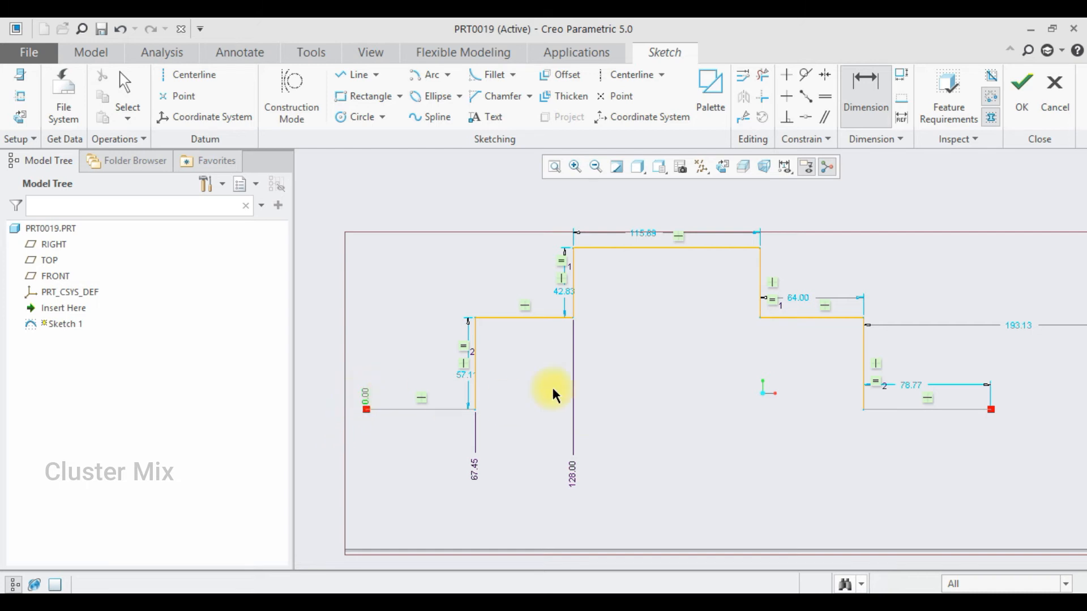
pyautogui.click(760, 318)
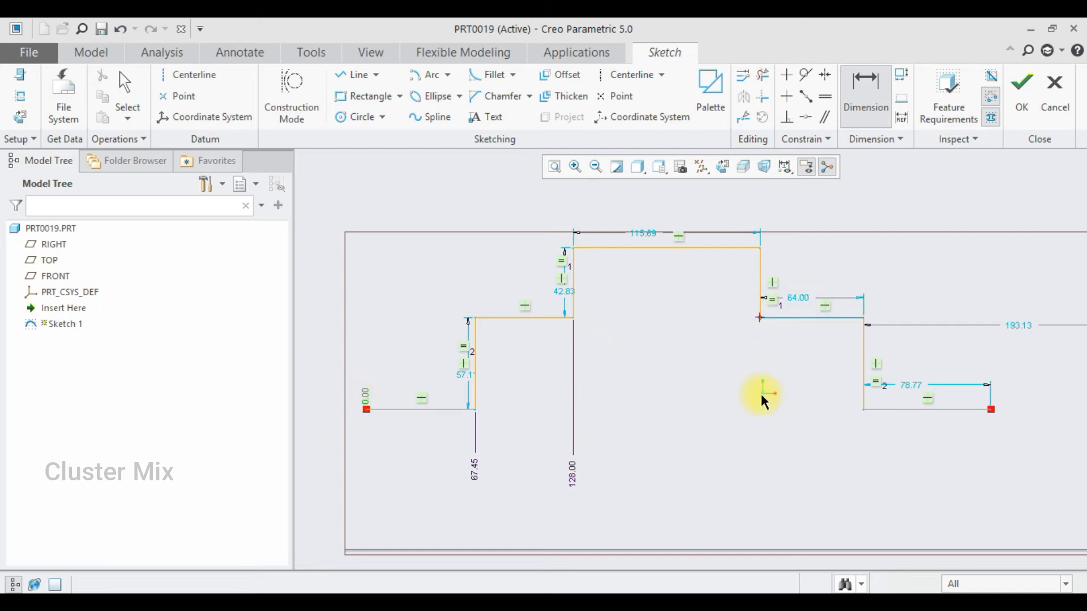
pyautogui.middleClick(755, 464)
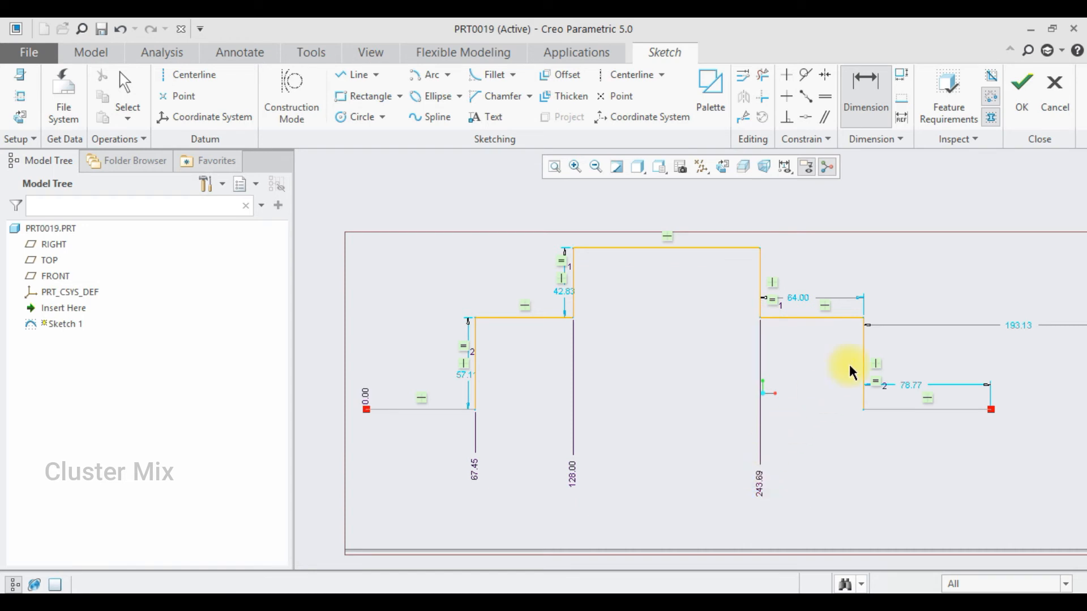
pyautogui.click(365, 406)
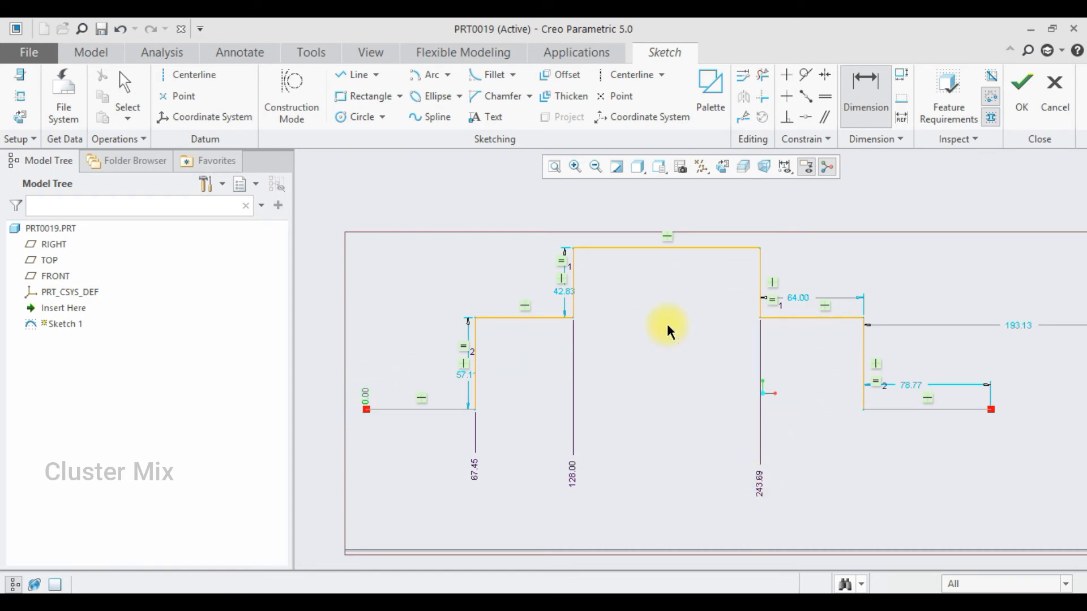
pyautogui.click(864, 407)
pyautogui.middleClick(867, 481)
pyautogui.press('Return')
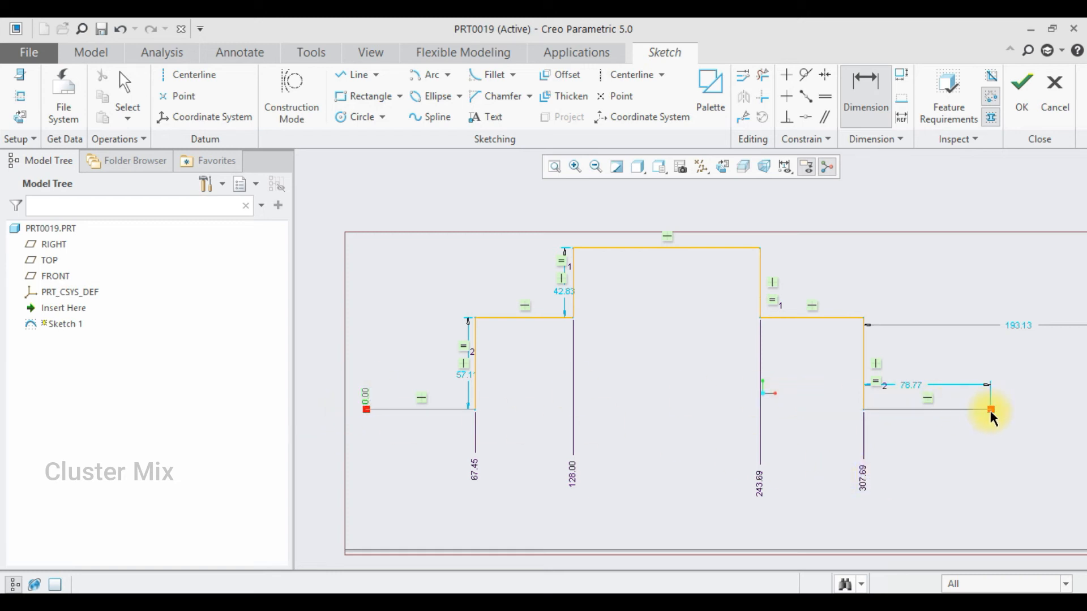
pyautogui.middleClick(991, 464)
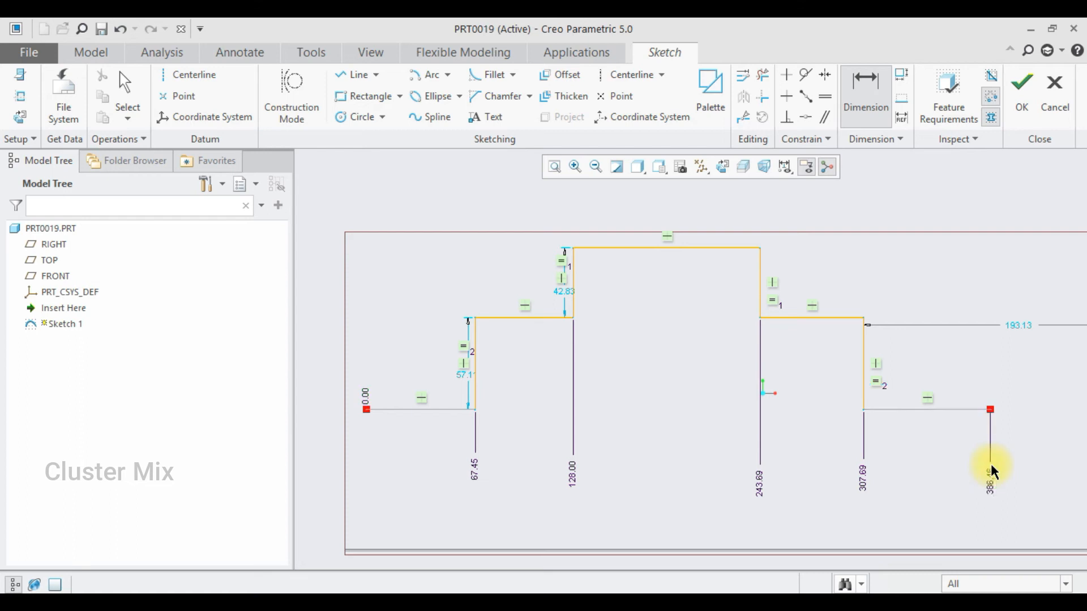
# Create a horizontal ordinate baseline at the left endpoint of the stepped profile
pyautogui.click(899, 102)
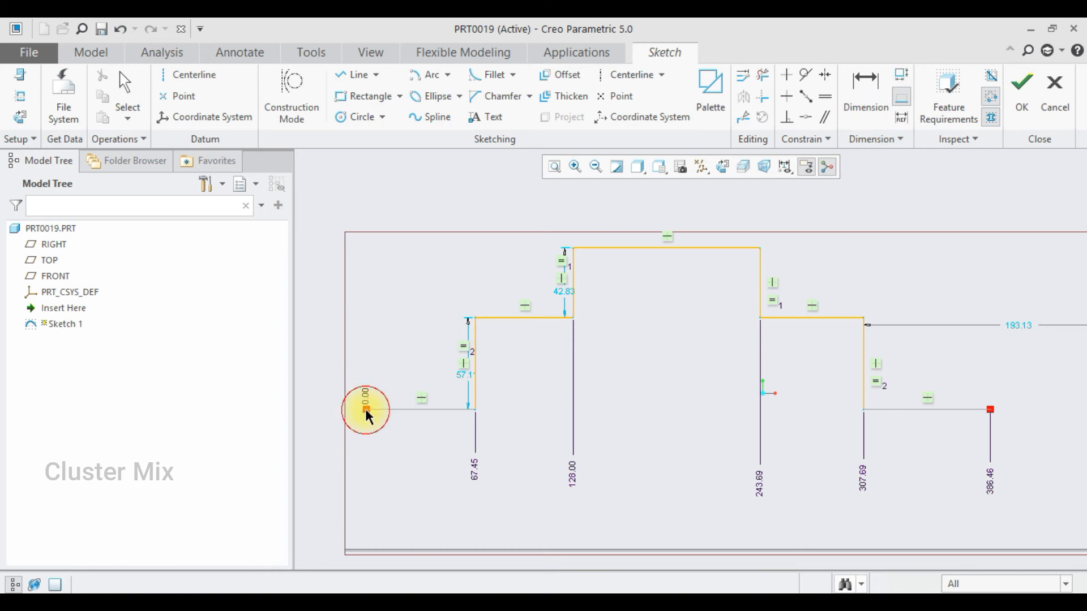
pyautogui.middleClick(328, 408)
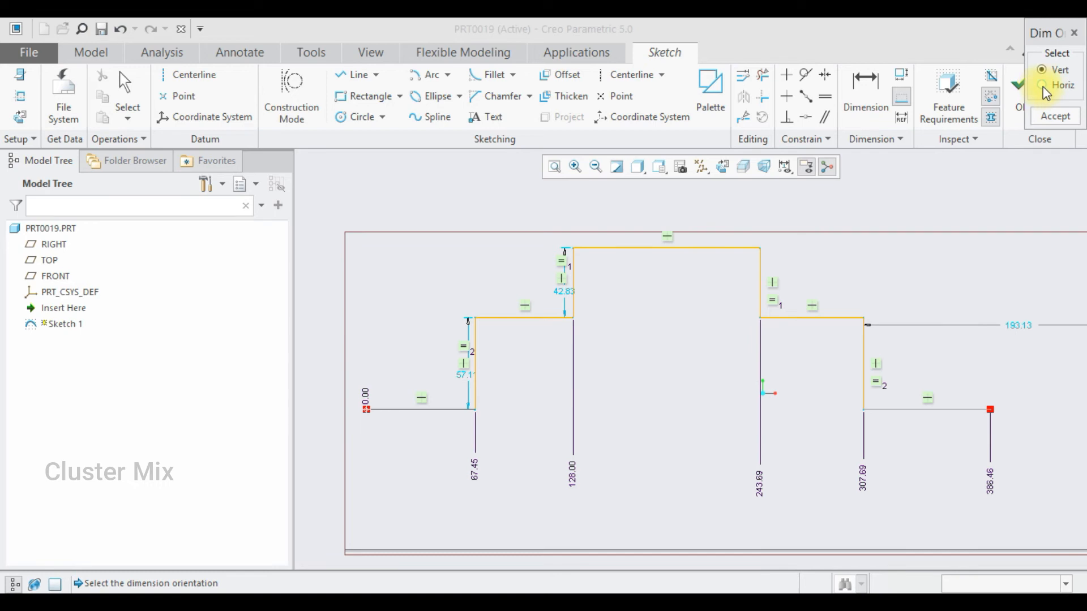
pyautogui.click(1048, 118)
# Add an ordinate height dimension from the horizontal baseline to the upper corner of the profile's first left riser
pyautogui.click(859, 96)
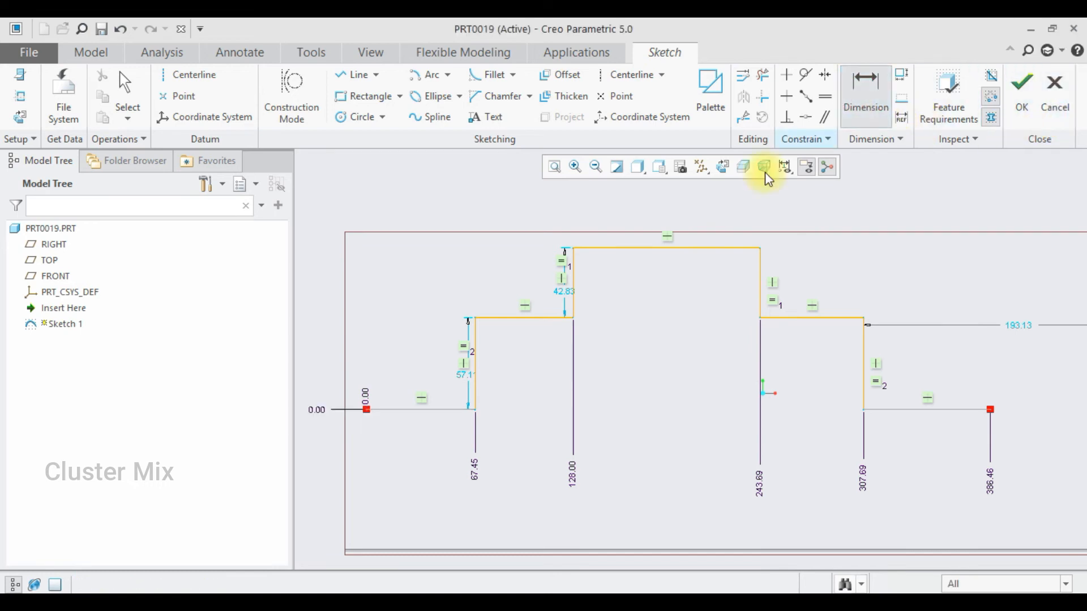
pyautogui.click(314, 408)
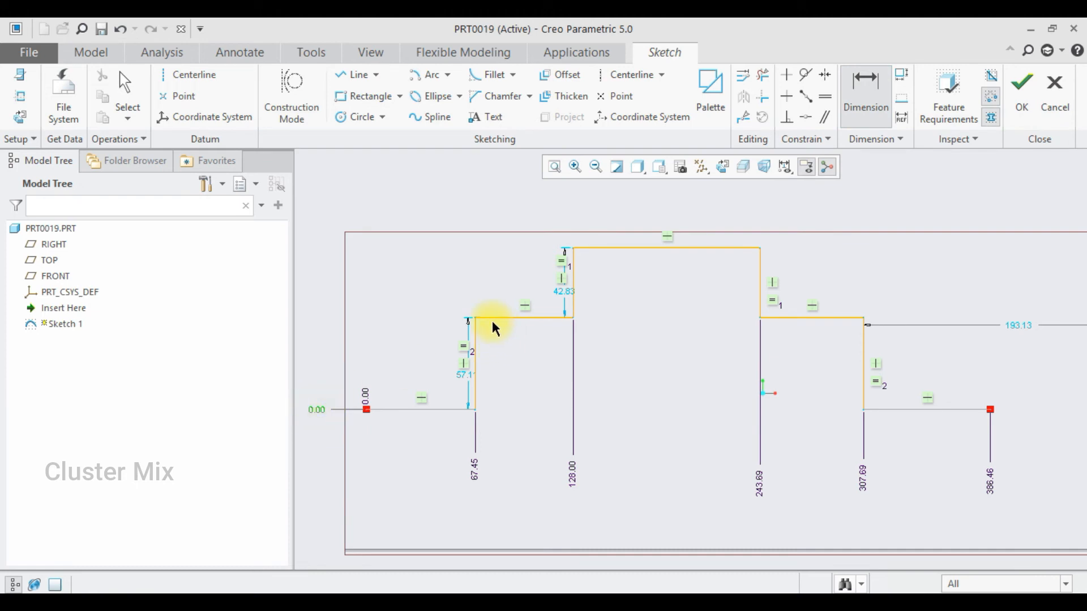
pyautogui.click(477, 317)
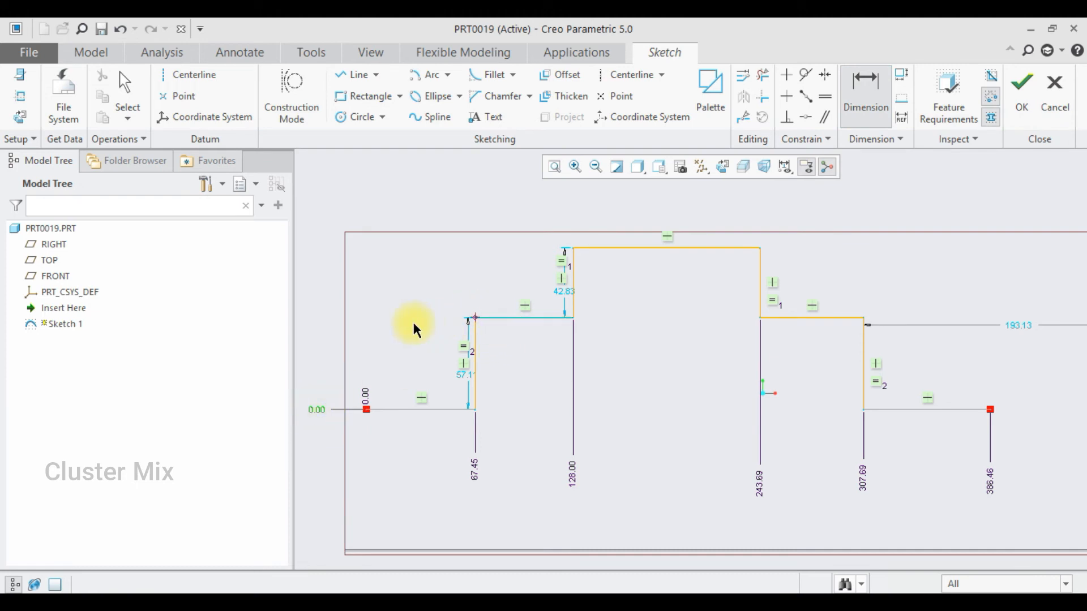
pyautogui.middleClick(331, 313)
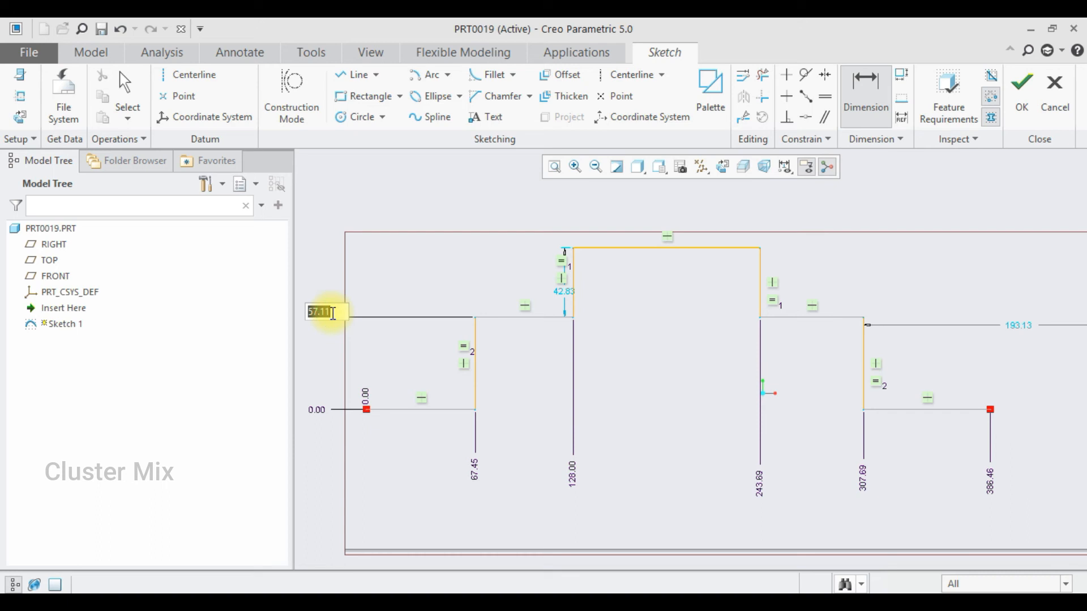
pyautogui.press('Return')
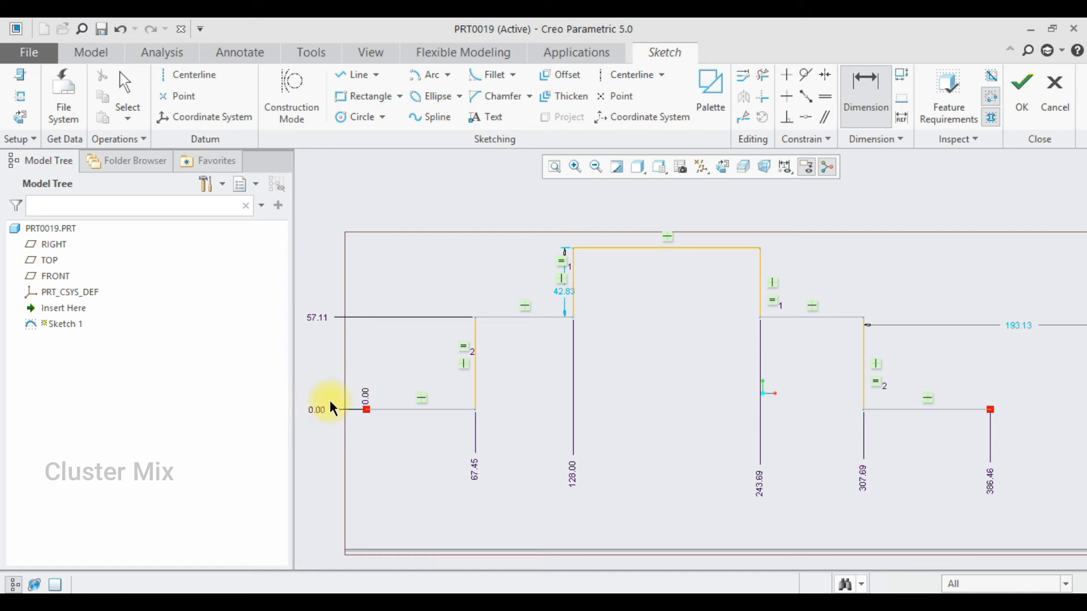
# Add an ordinate height dimension from the horizontal baseline to the upper corner of the profile's second left riser
pyautogui.click(316, 408)
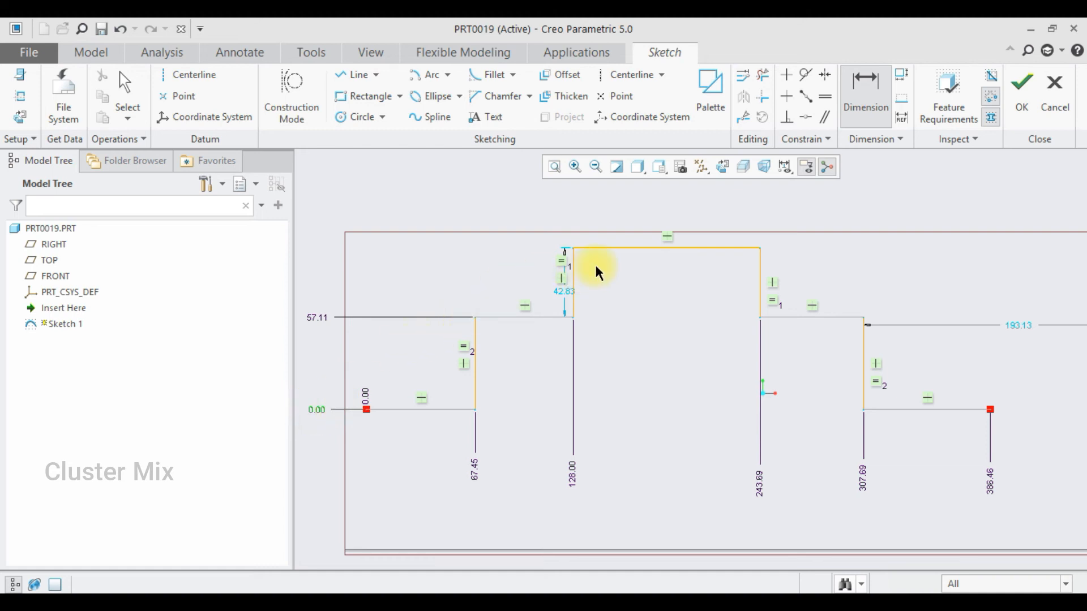
pyautogui.click(571, 249)
pyautogui.middleClick(324, 234)
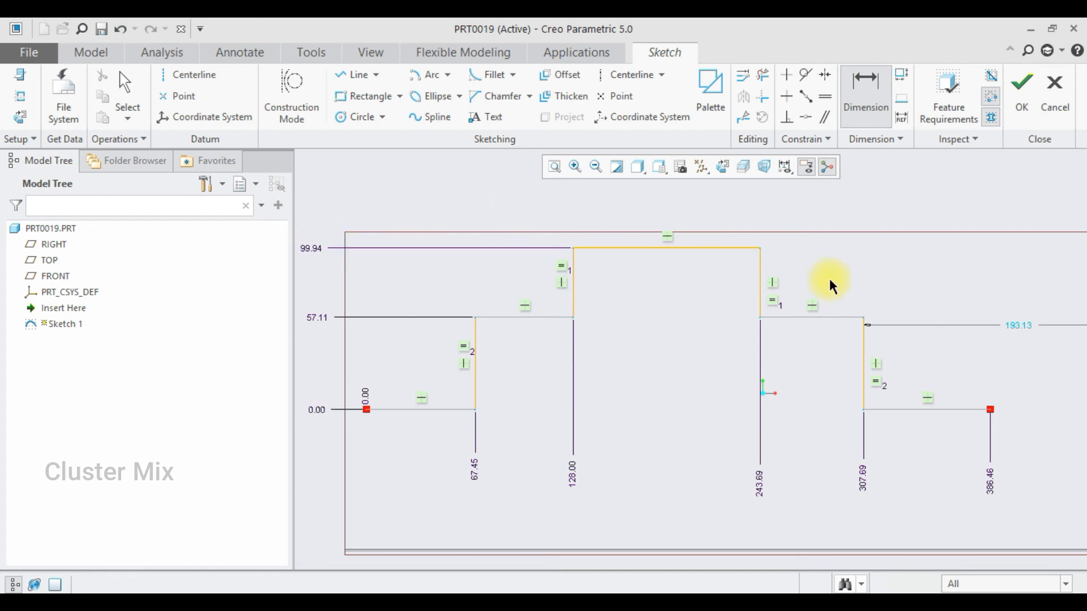
pyautogui.scroll(3, 761, 318)
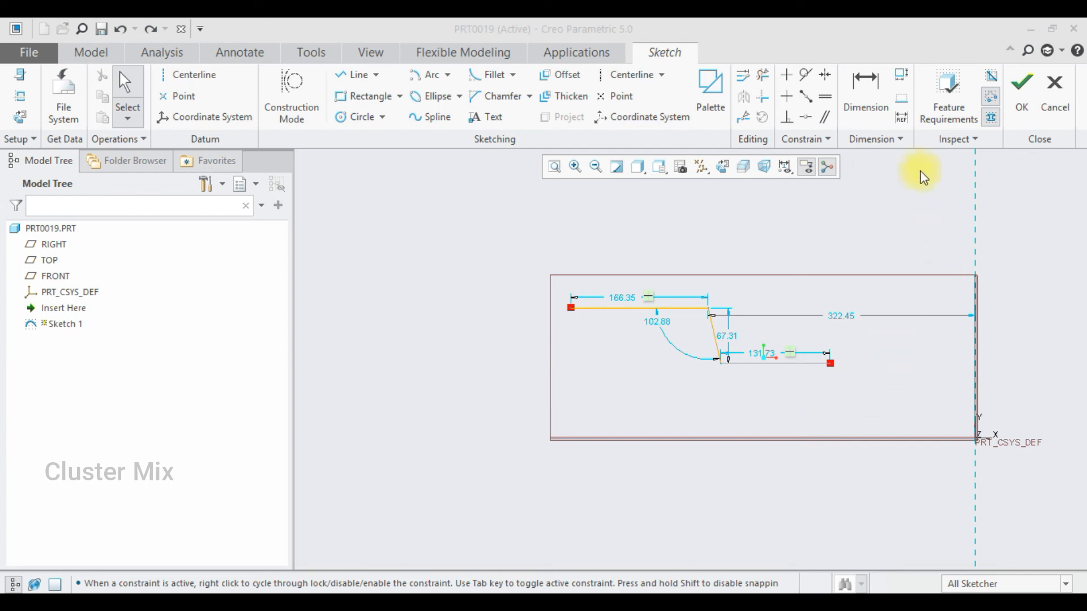
# Add a vertical reference dimension between the upper sketched line and the rectangle's bottom edge, placing it beyond the left edge
pyautogui.click(902, 119)
pyautogui.click(901, 125)
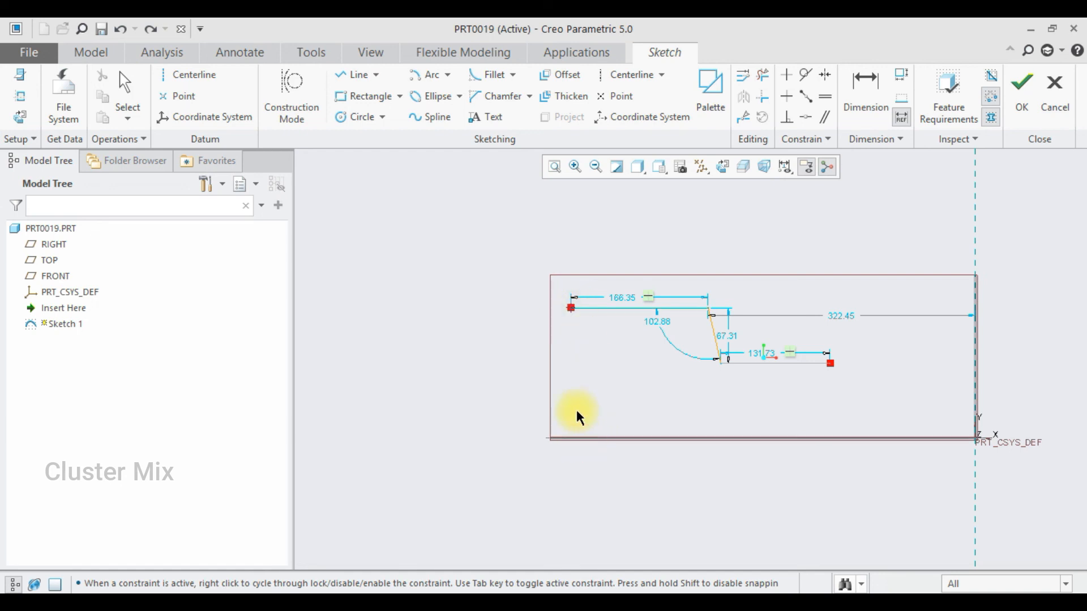
pyautogui.middleClick(521, 349)
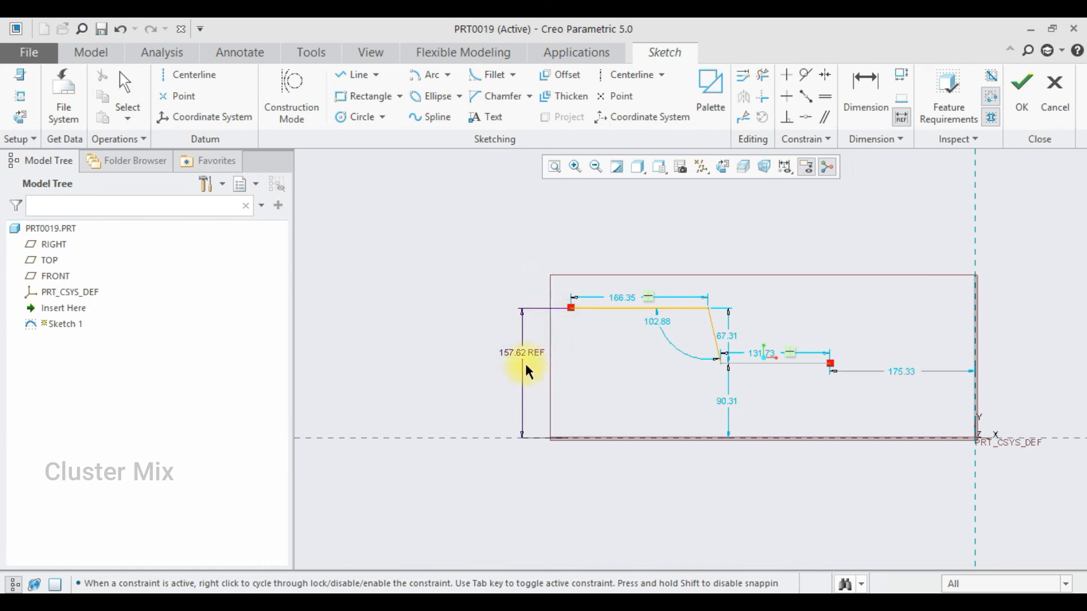
# Try to modify the value of the vertical reference dimension beside the rectangle's left edge
pyautogui.scroll(5, 529, 350)
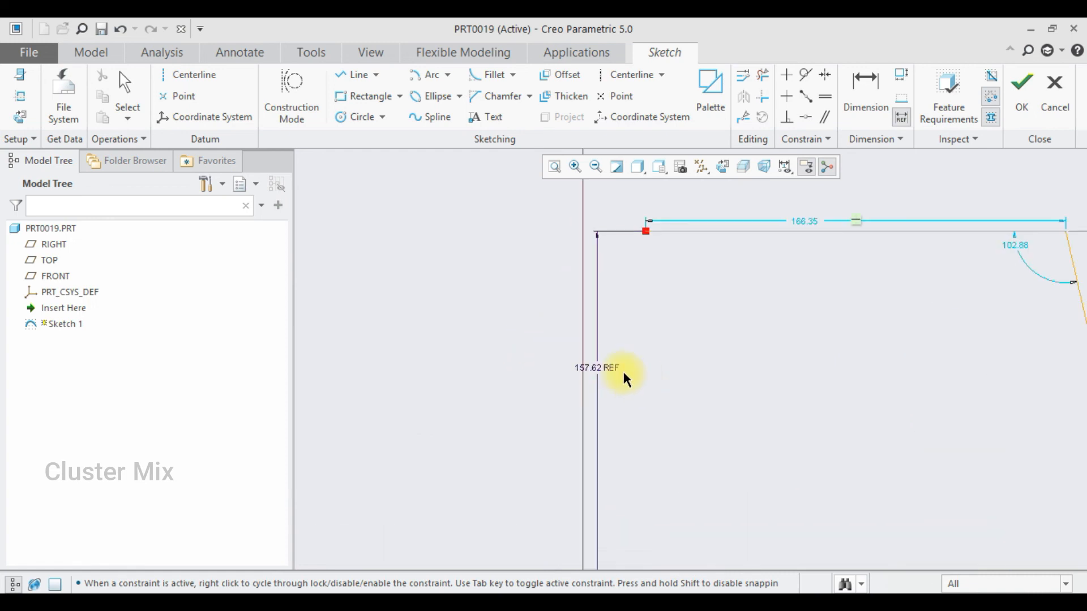
pyautogui.scroll(-3, 607, 371)
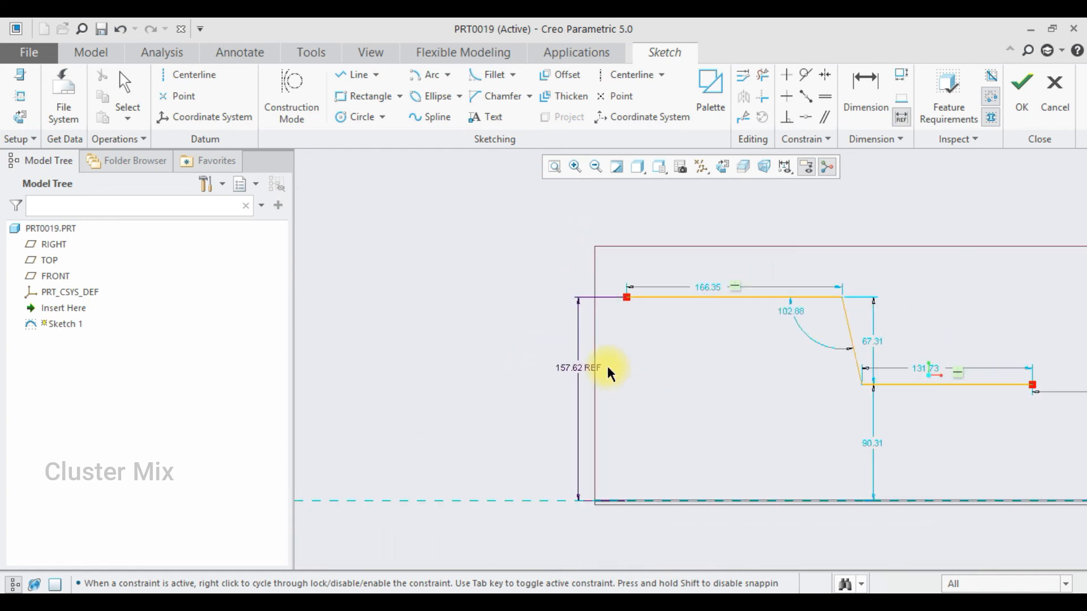
pyautogui.scroll(-2, 595, 385)
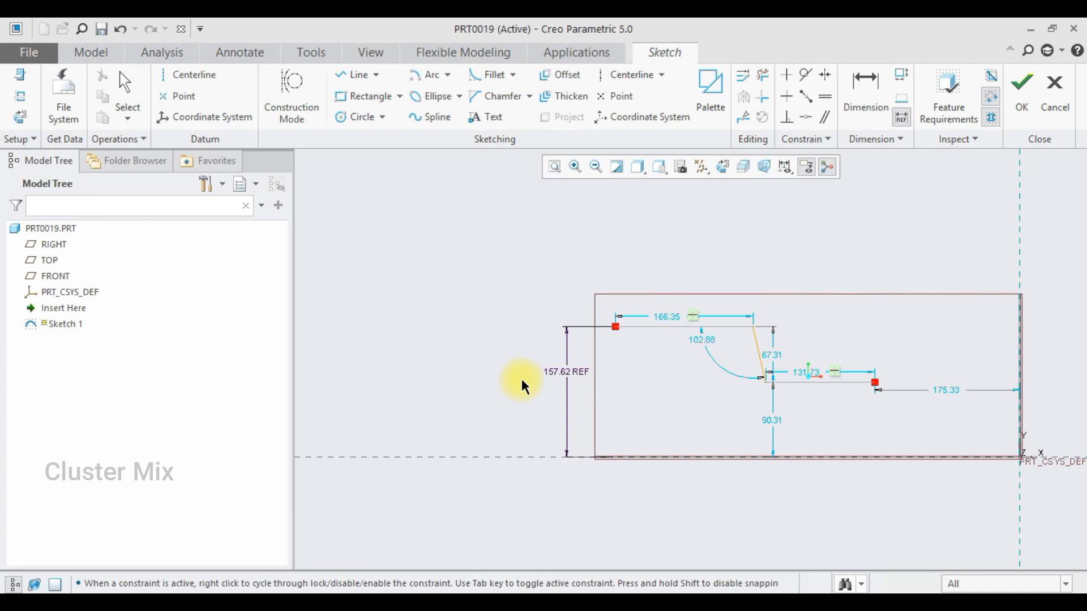
pyautogui.doubleClick(558, 371)
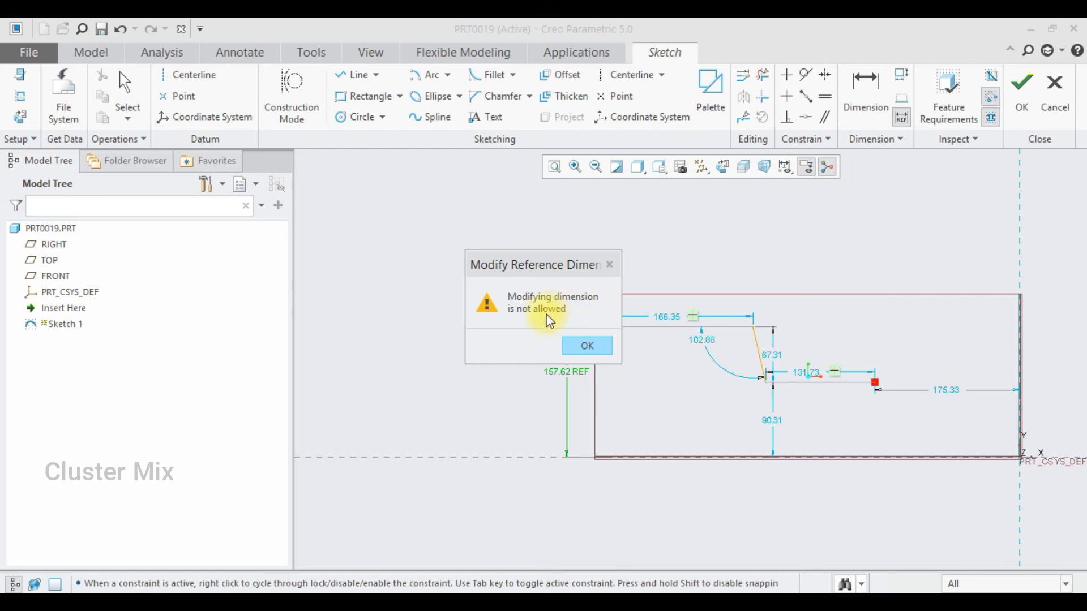
pyautogui.click(587, 346)
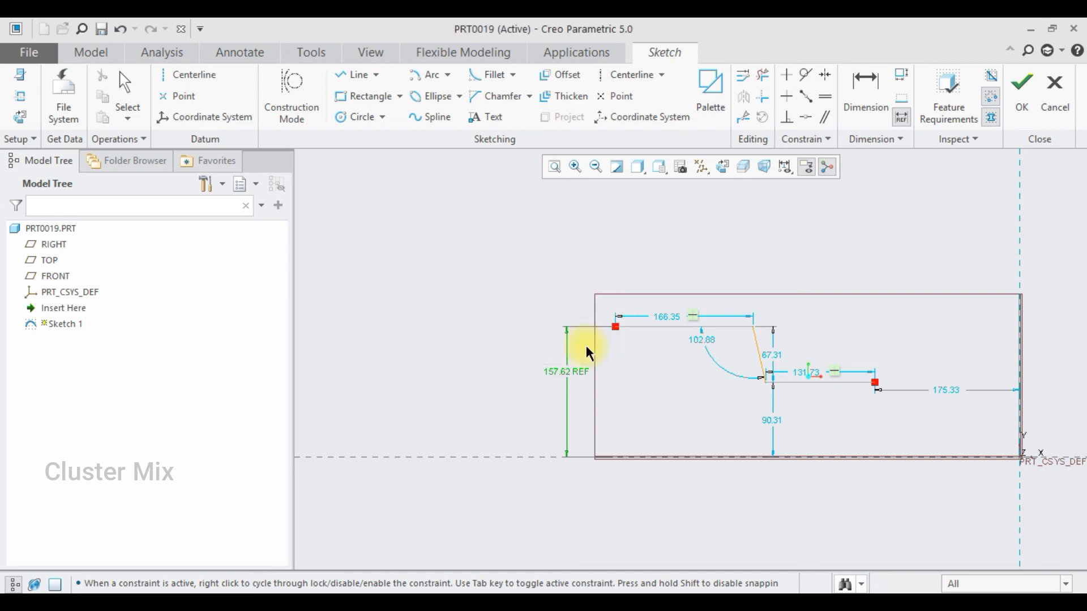